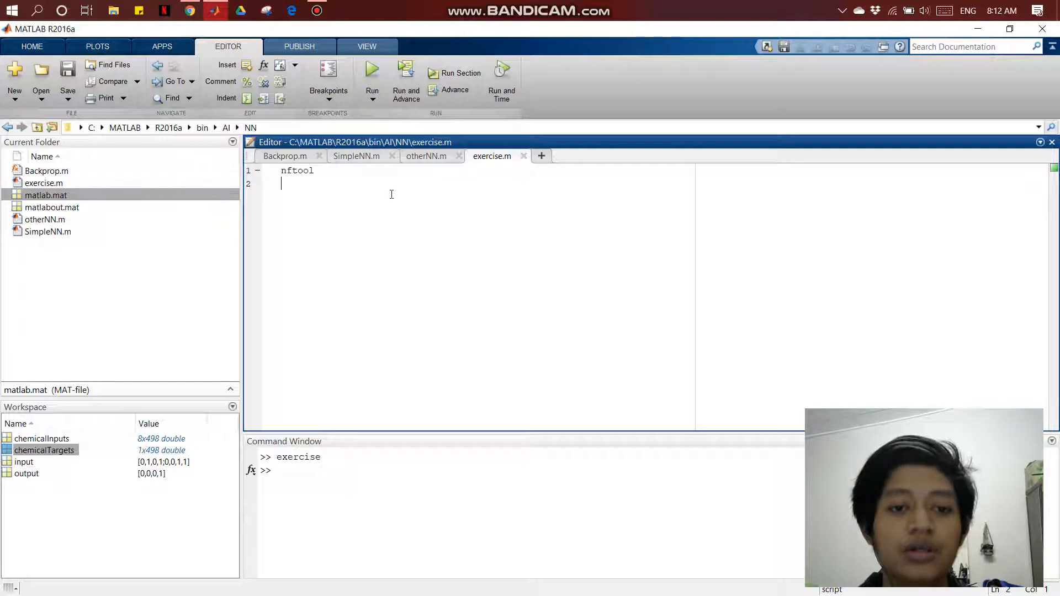
Run the exercise.m script to launch the Neural Fitting app and proceed to its data selection page.
left_click_drag(316, 171, 281, 171)
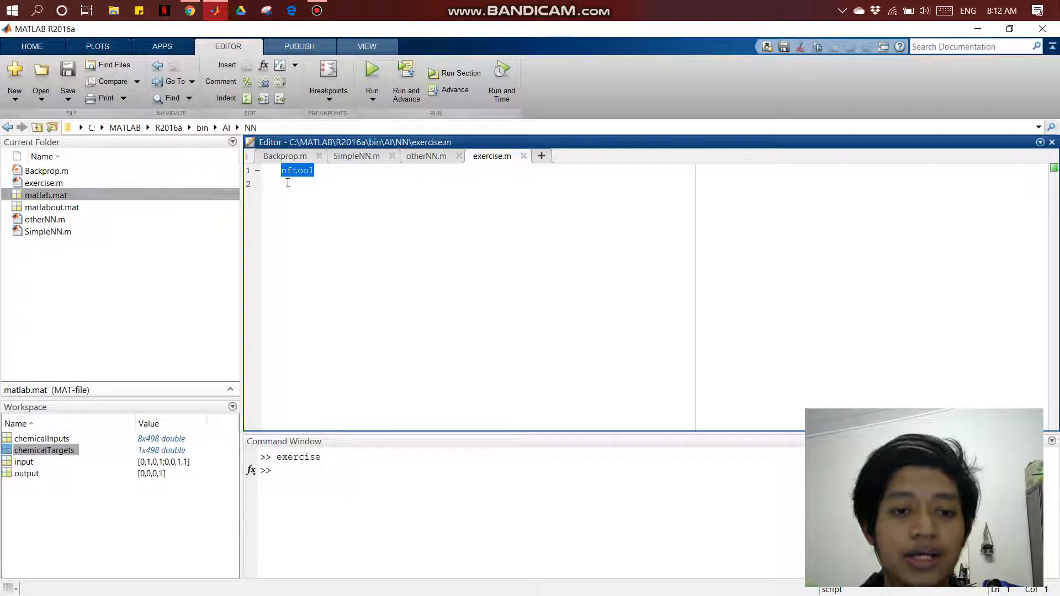
left_click(370, 77)
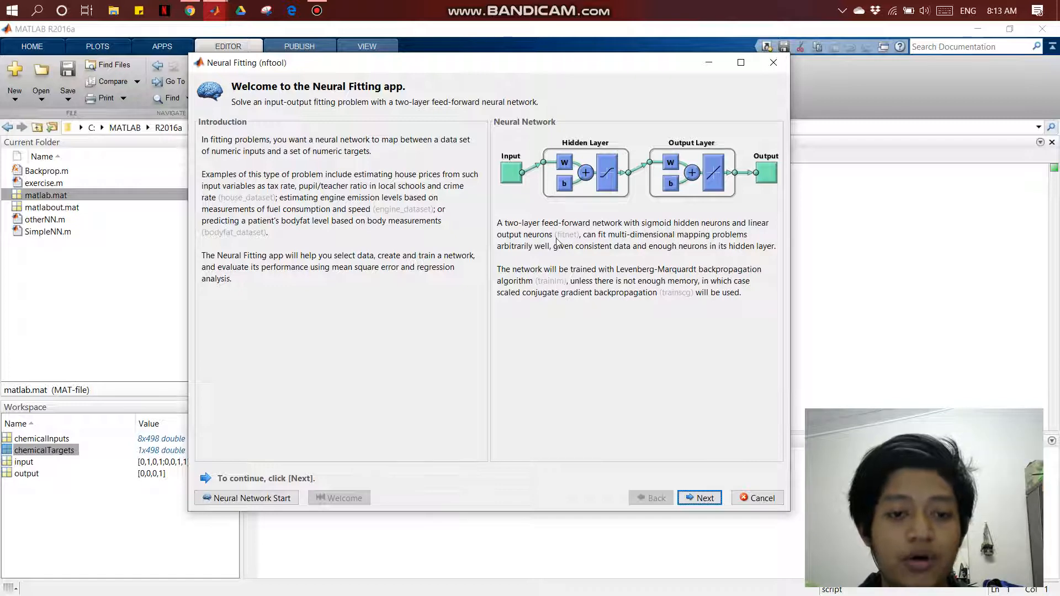
left_click(697, 499)
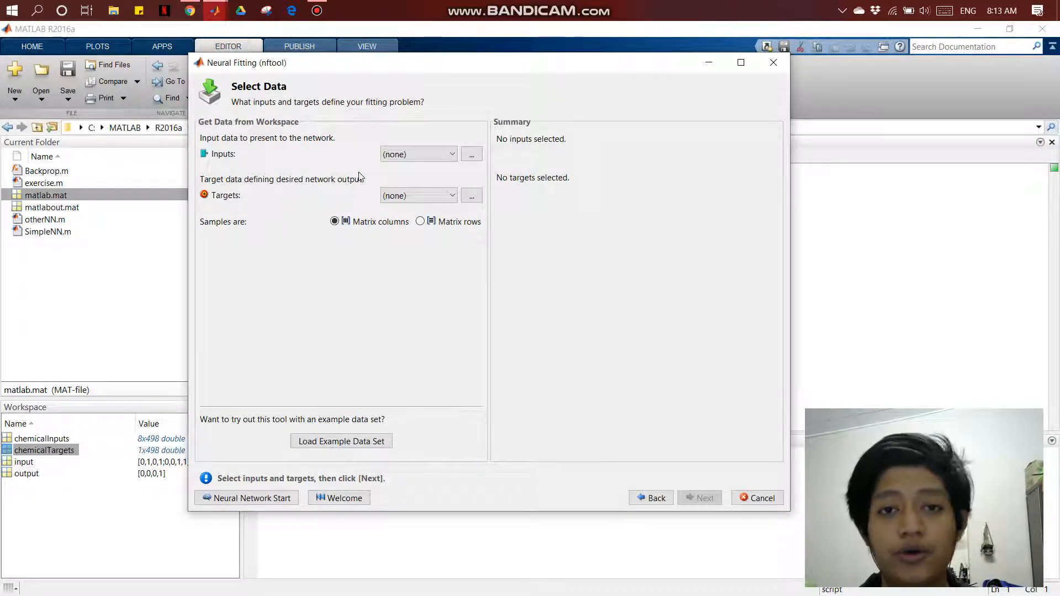
Import the Chemical example data set as inputs and targets, and accept the 15% validation and 15% testing split.
left_click(451, 156)
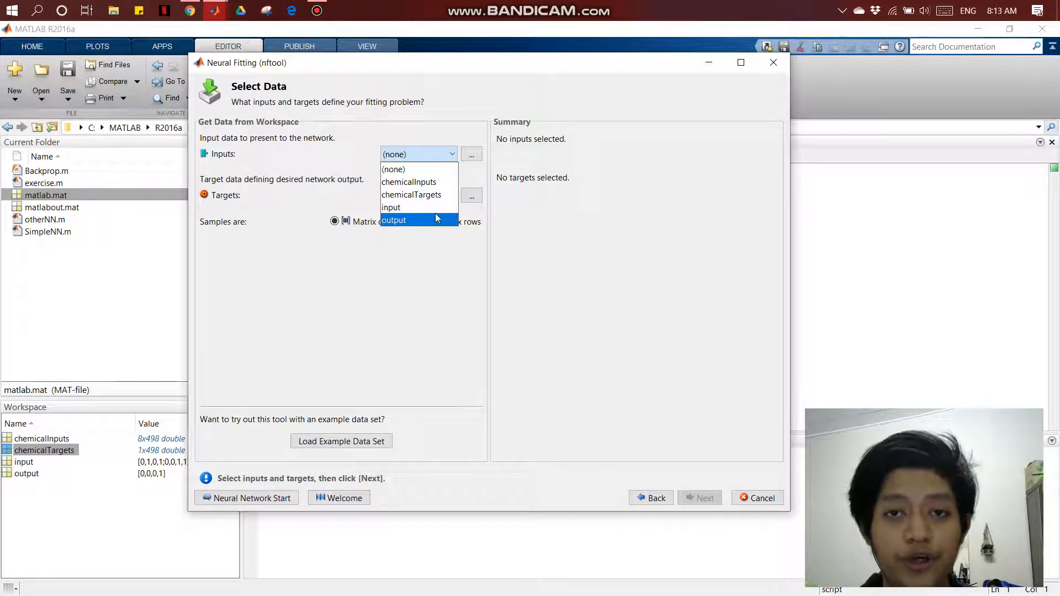
left_click(414, 244)
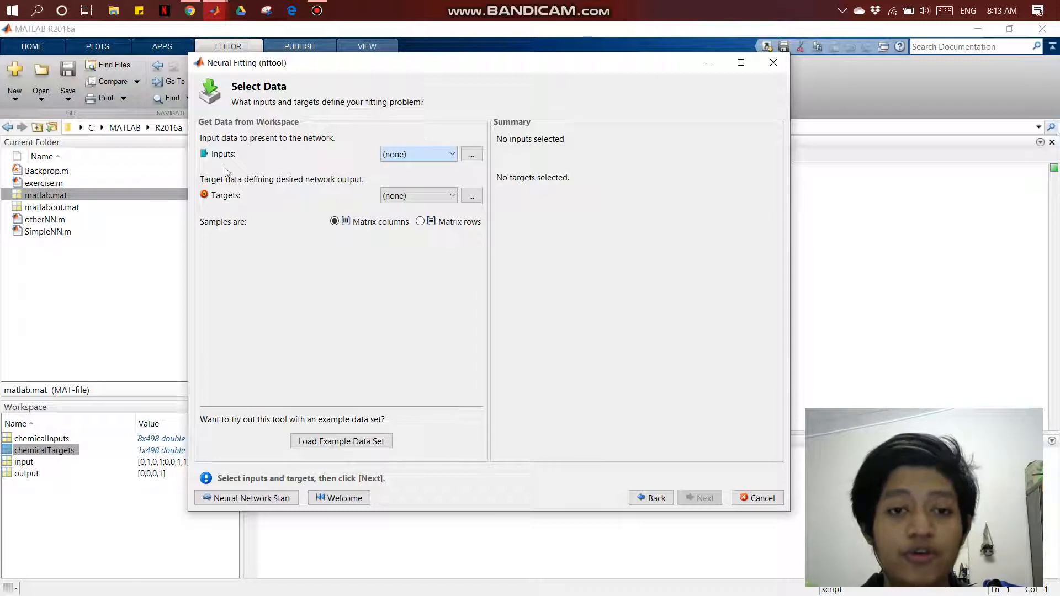
left_click(380, 445)
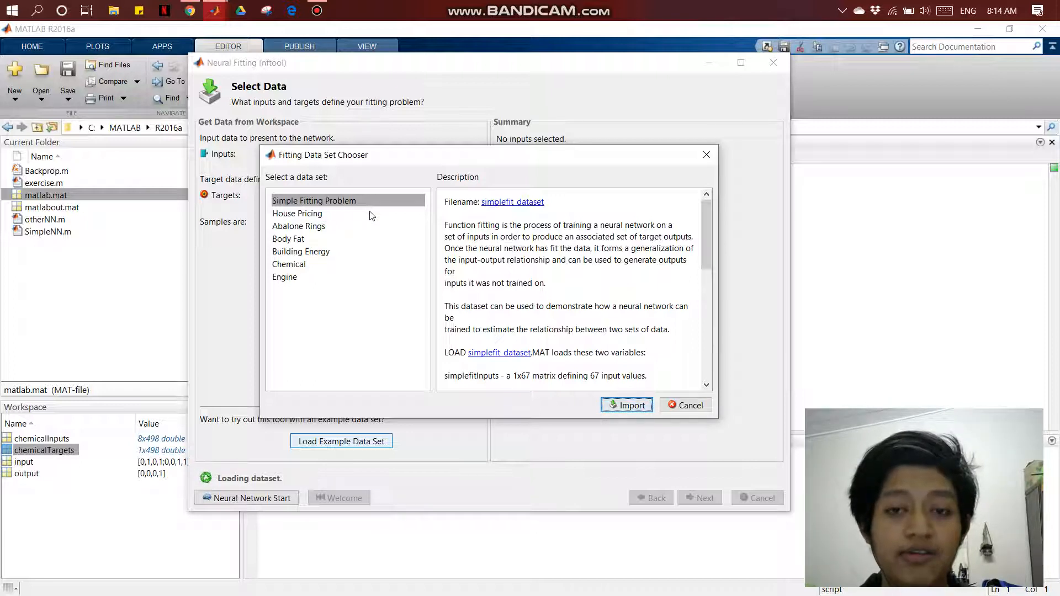
left_click(300, 266)
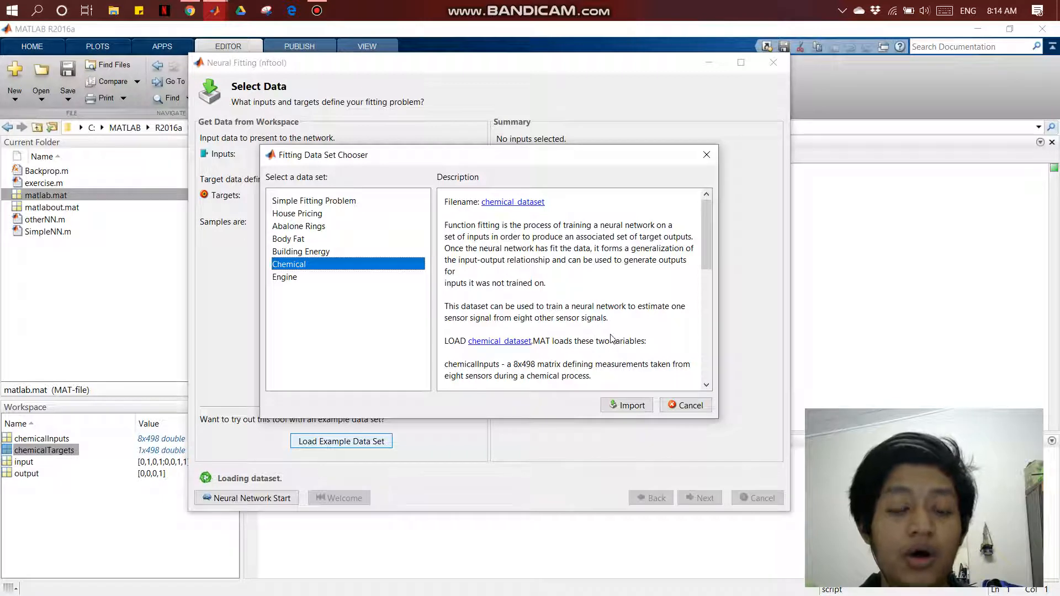
left_click(626, 407)
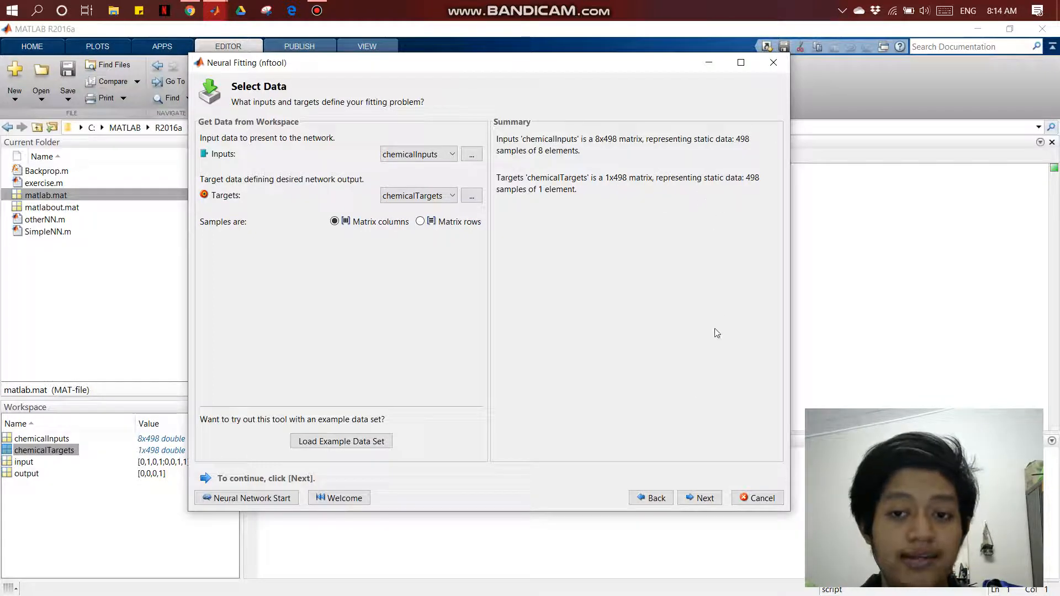
left_click(701, 500)
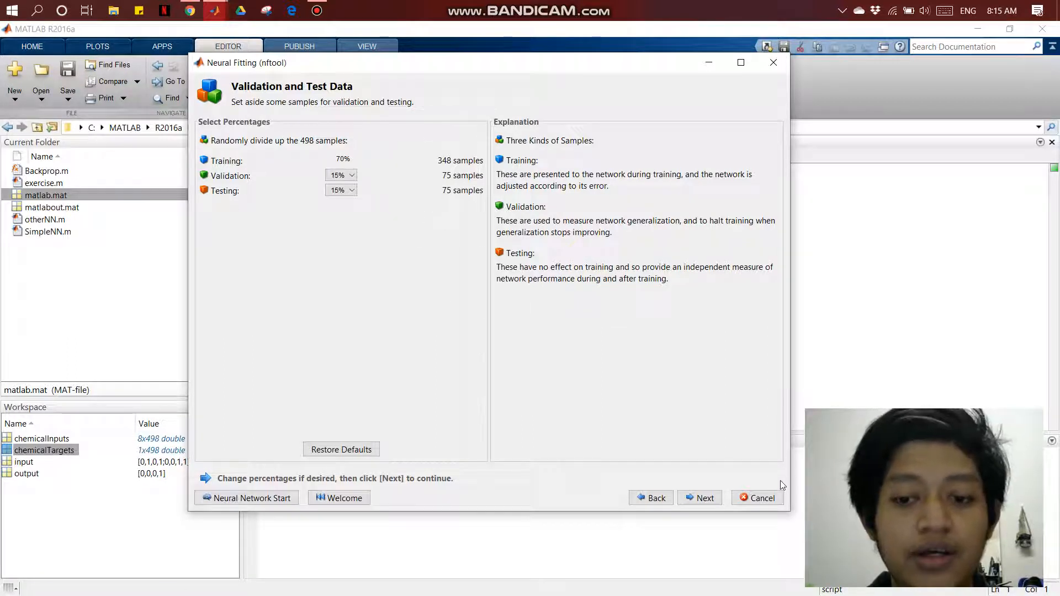
left_click(702, 498)
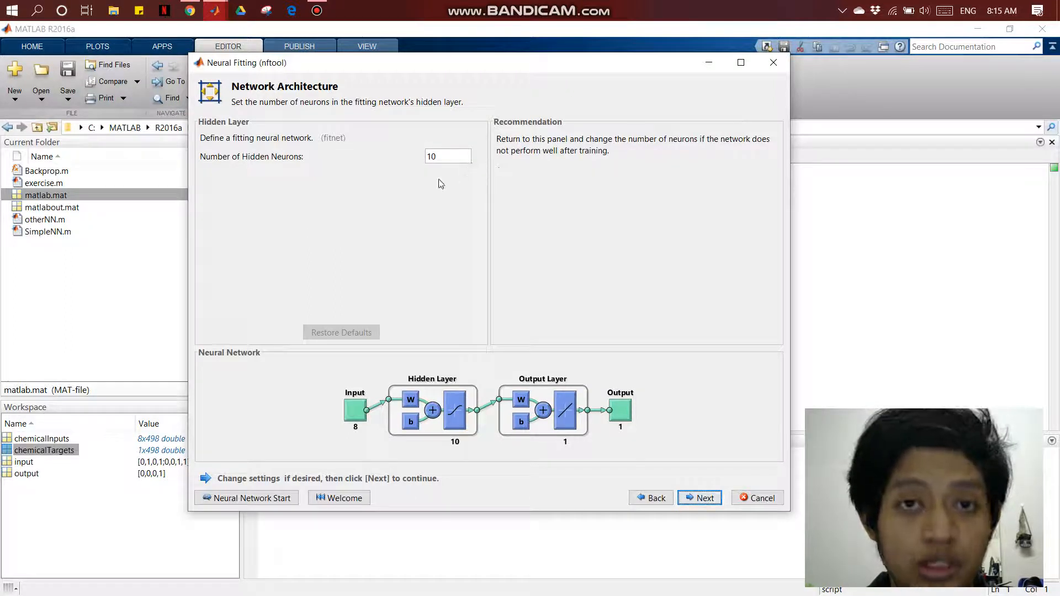
left_click(445, 158)
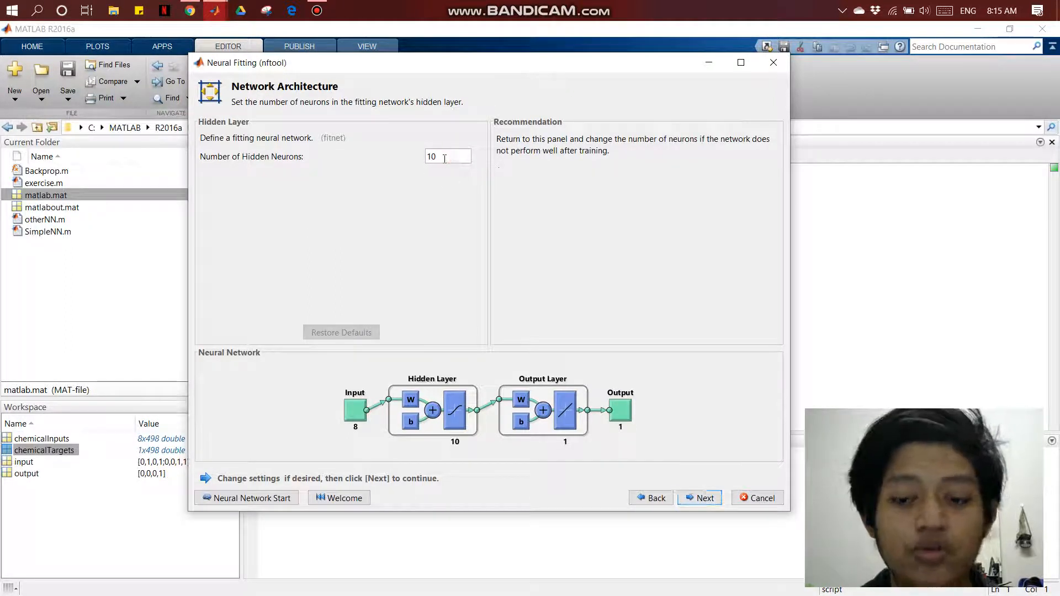
type("0")
key("BackSpace")
type("00")
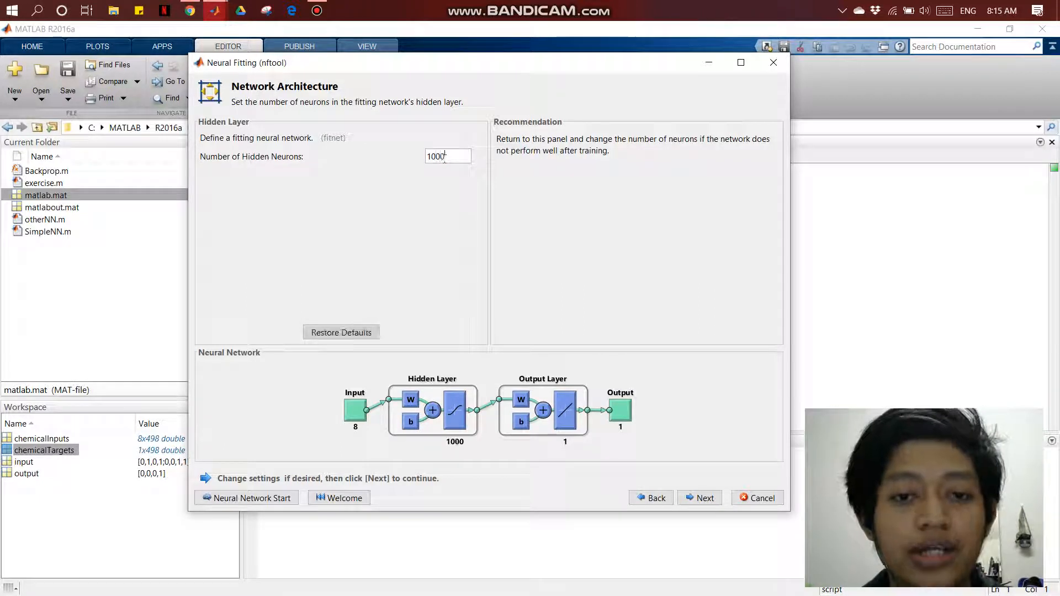
key("BackSpace")
key("BackSpace")
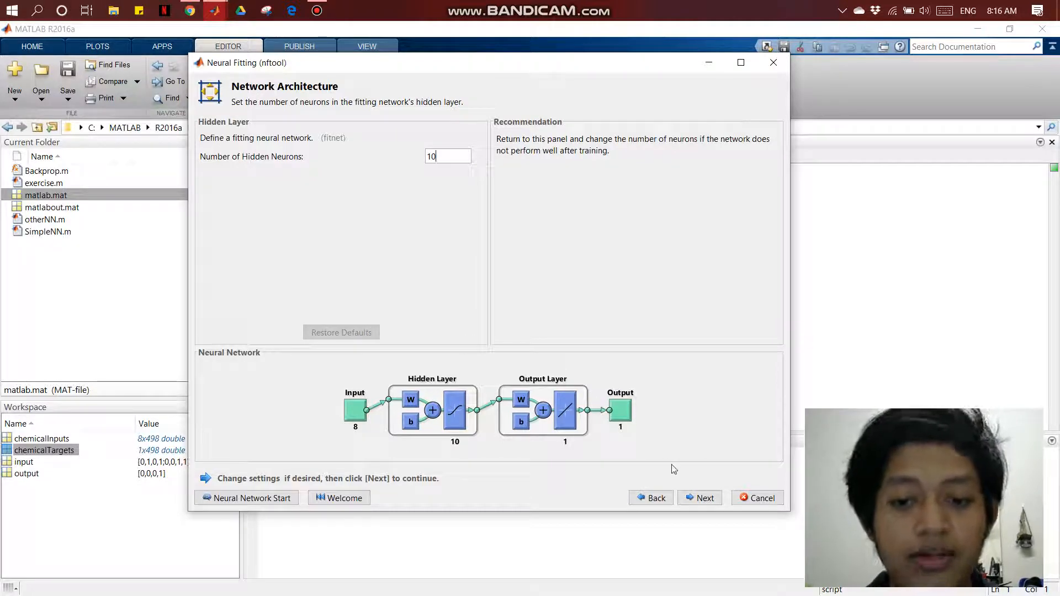
Accept 10 hidden neurons and train the network with the Levenberg-Marquardt algorithm.
left_click(692, 500)
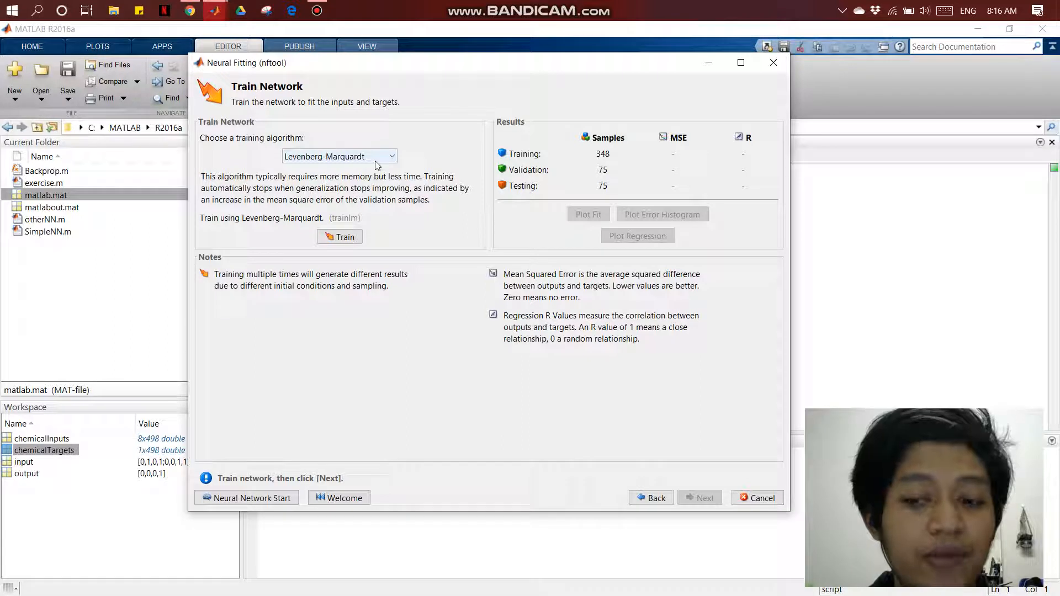
left_click(389, 165)
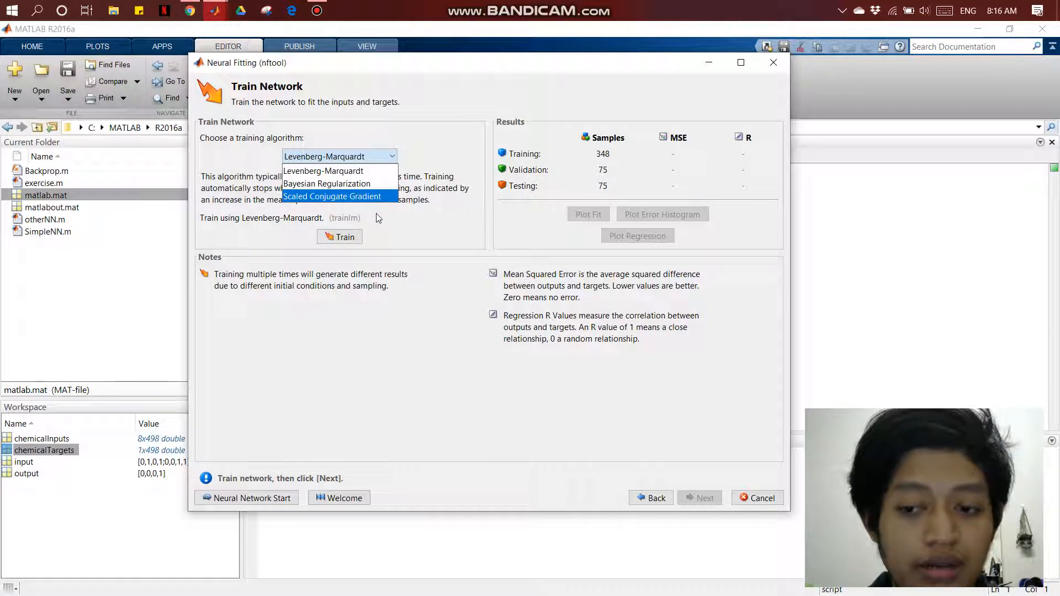
left_click(400, 254)
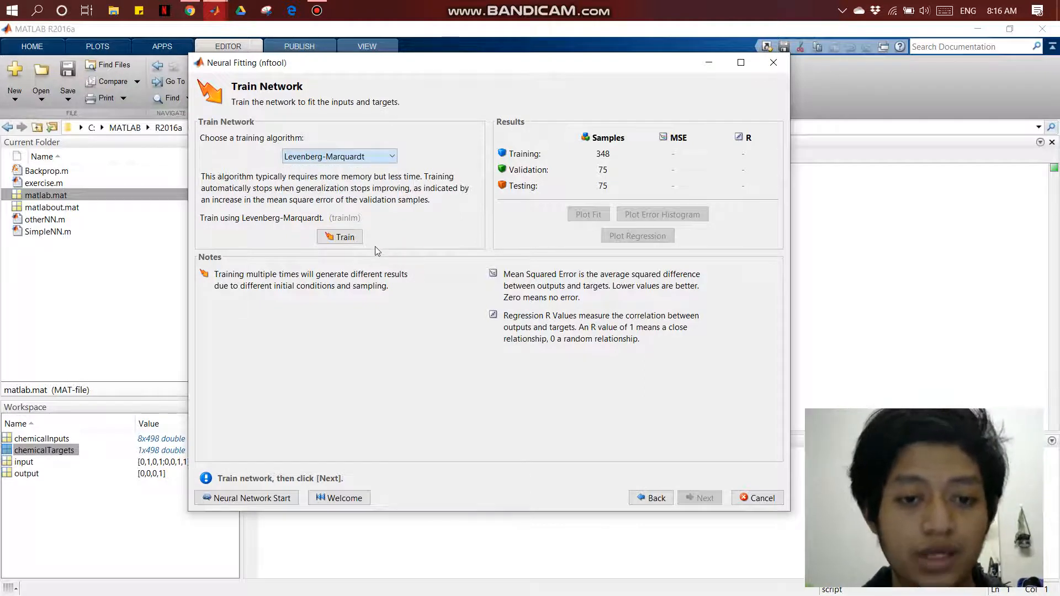
left_click(346, 240)
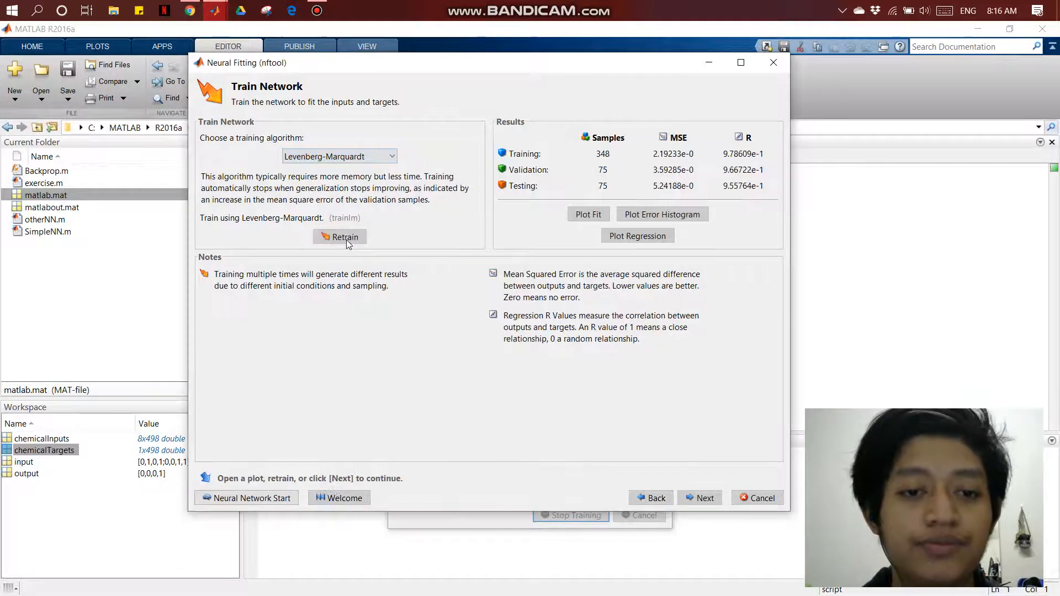
Bring up the Neural Network Training window and examine the regression plots for the training, validation and test data.
mouse_move(215, 9)
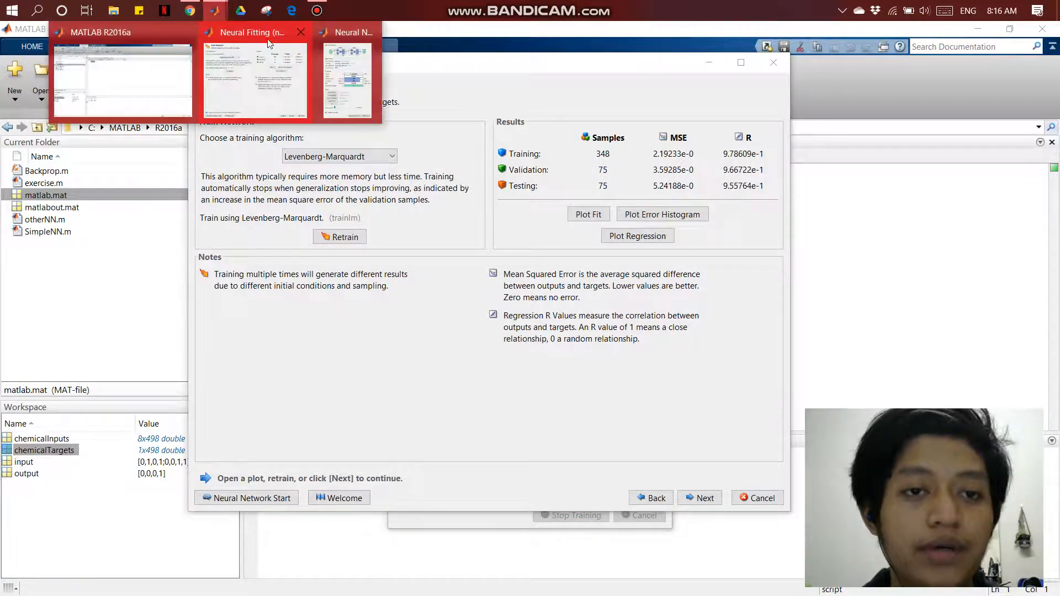
left_click(335, 81)
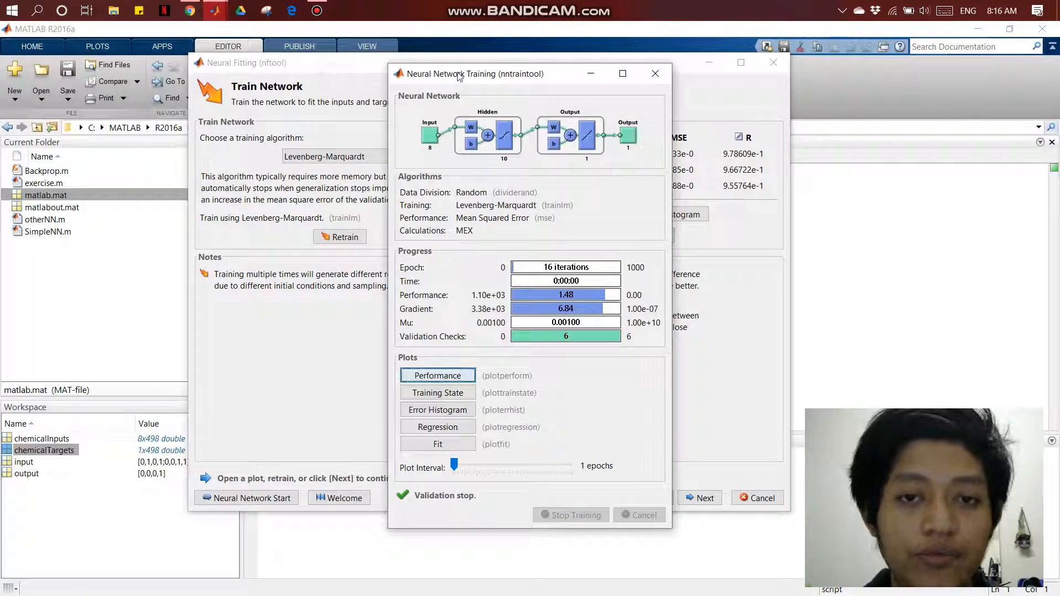
left_click_drag(484, 83, 401, 67)
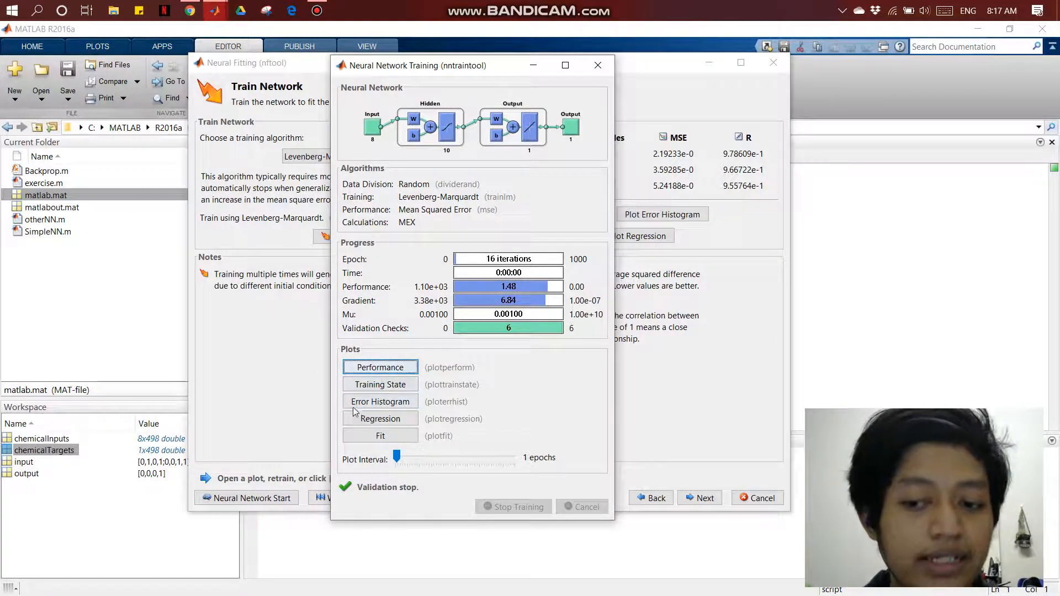
left_click(400, 422)
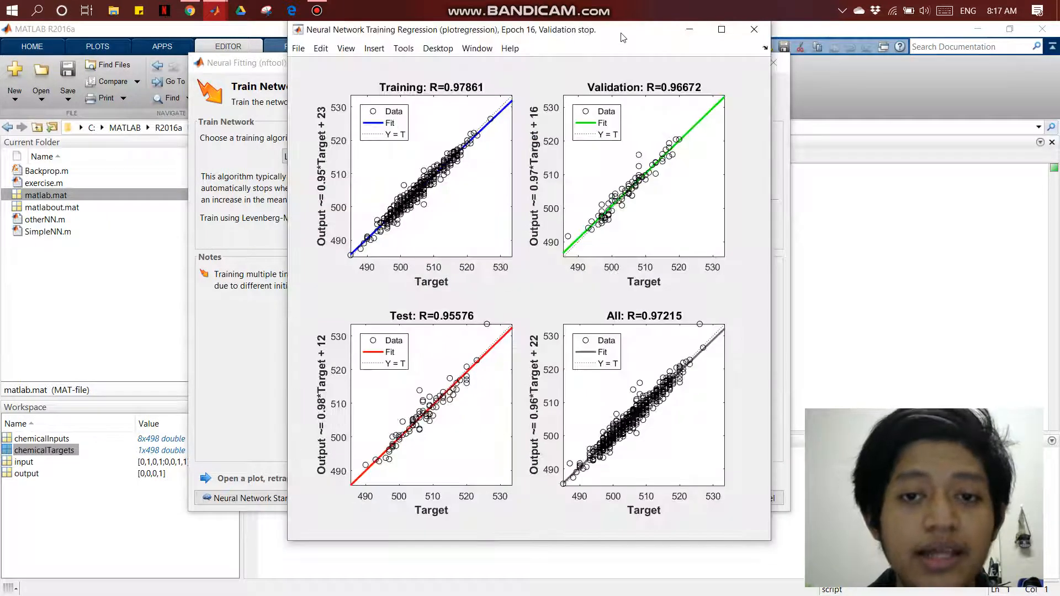
left_click_drag(623, 37, 561, 55)
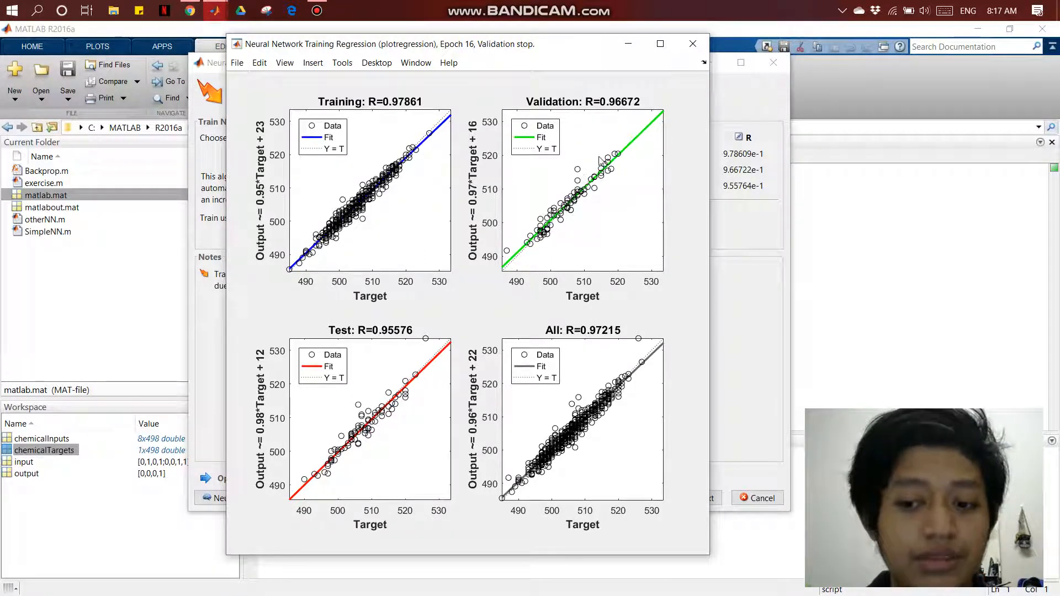
left_click(624, 45)
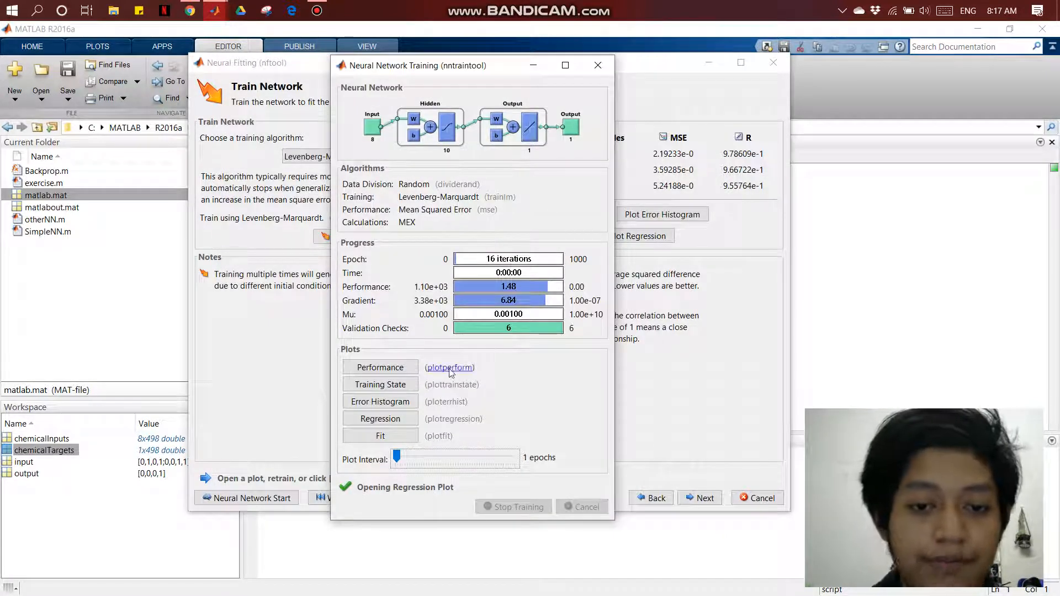
Examine the error histogram of the trained network and return to the Neural Fitting window.
left_click(402, 407)
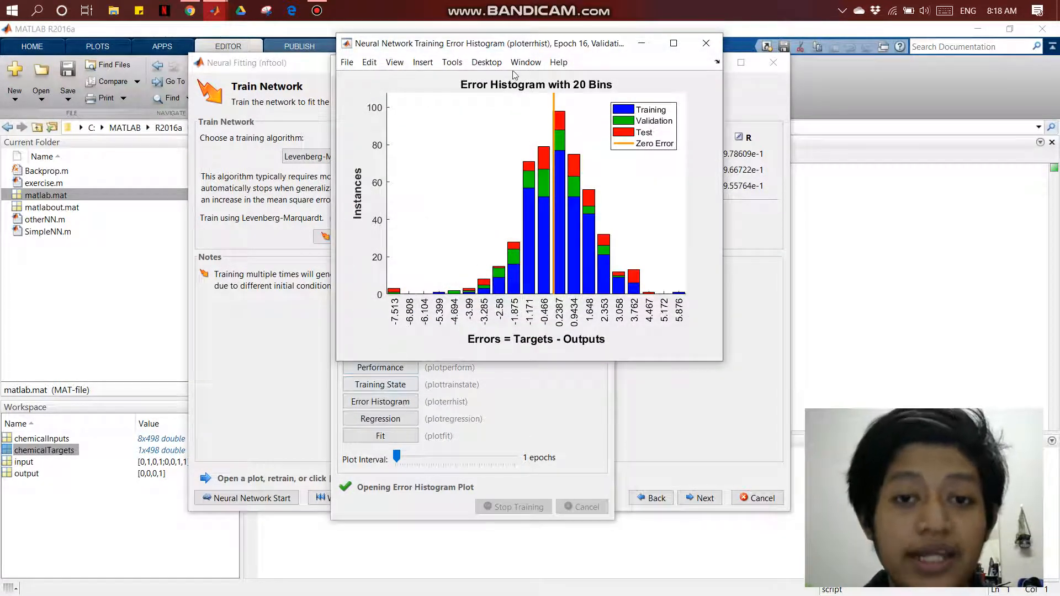
left_click_drag(549, 43, 485, 100)
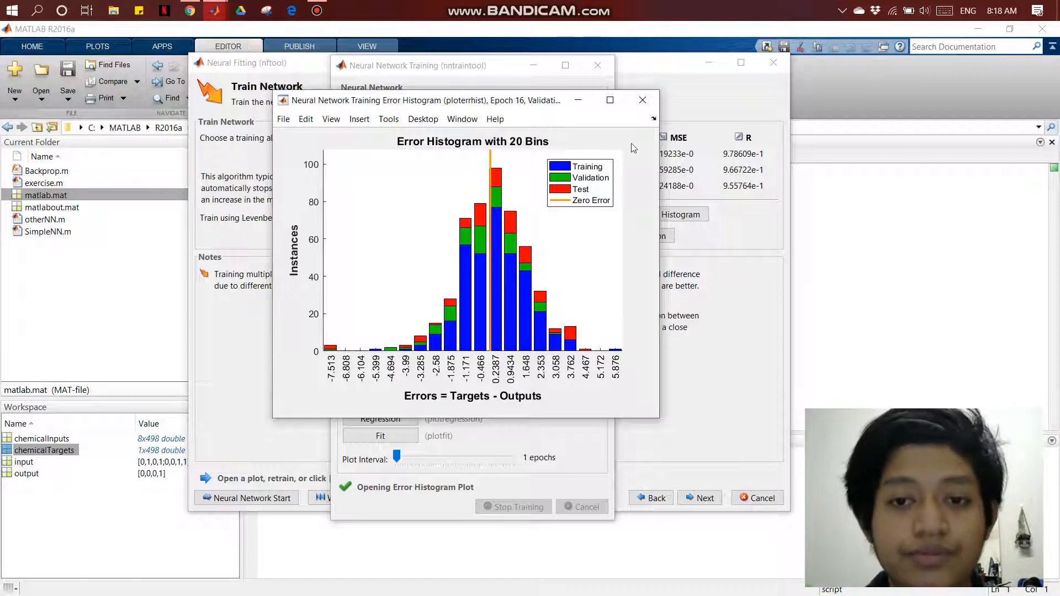
left_click(642, 66)
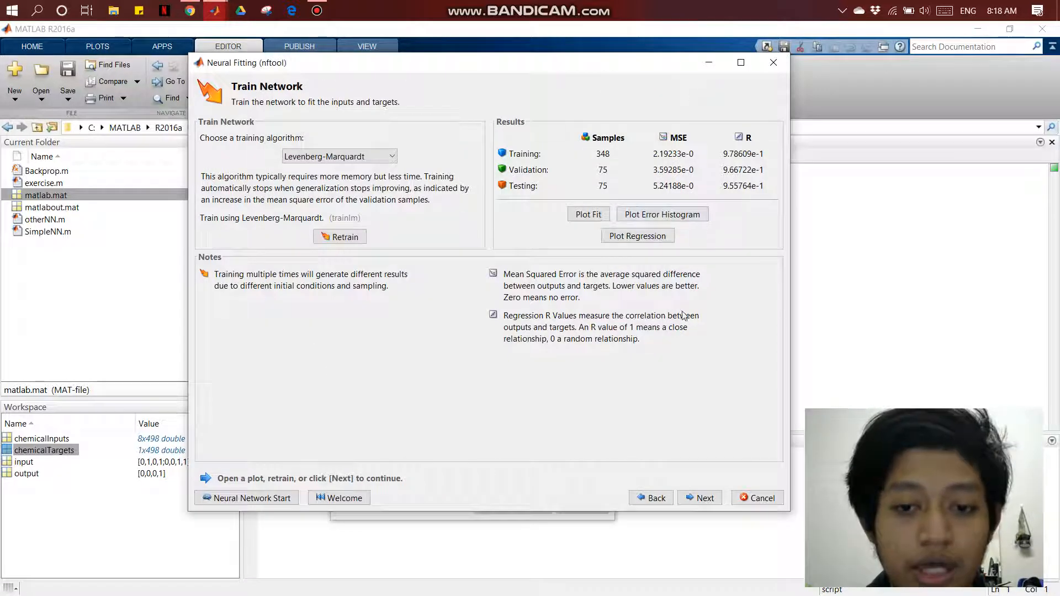
Skip the additional tests and deployment options, generate the advanced script for the trained network, and review its code.
left_click(698, 498)
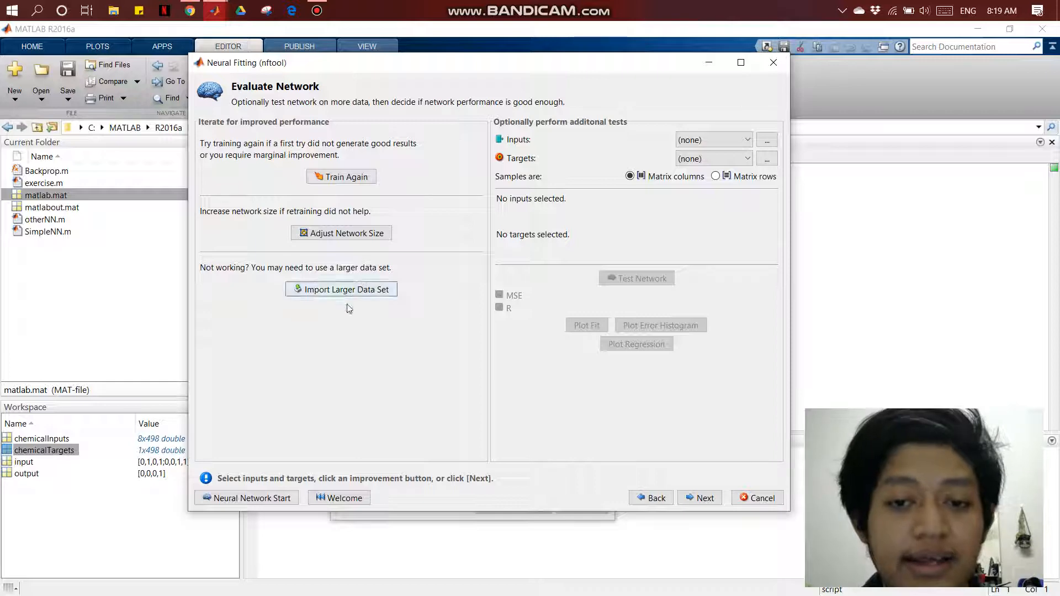
left_click(702, 501)
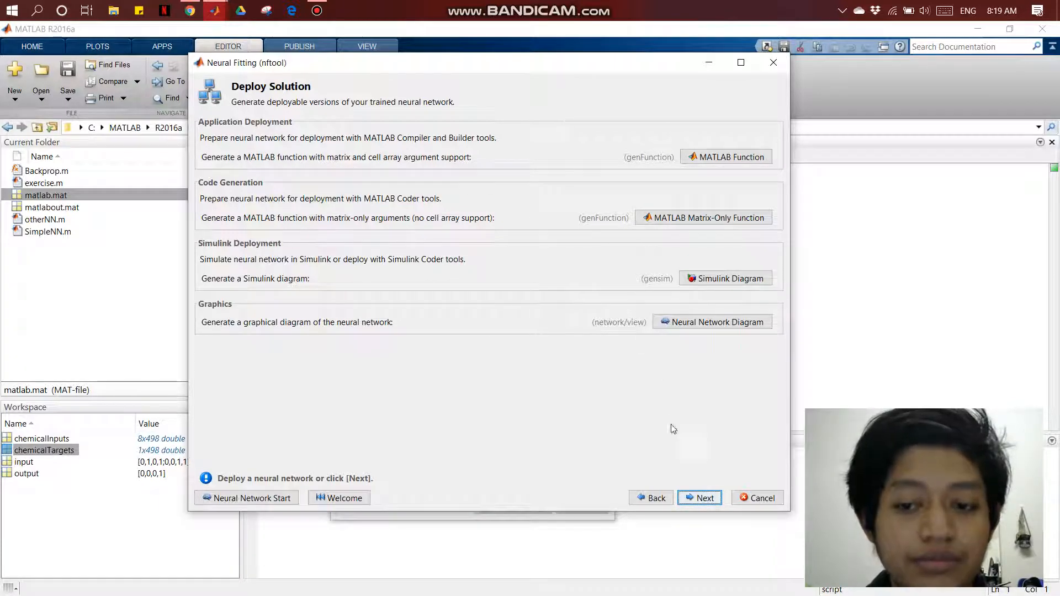
left_click(697, 499)
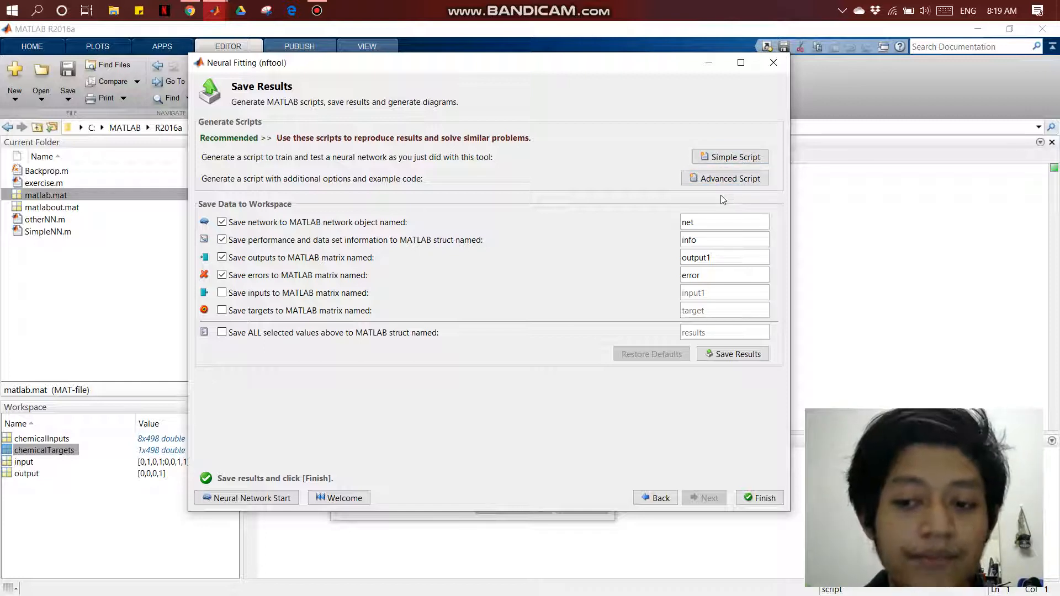
left_click(726, 179)
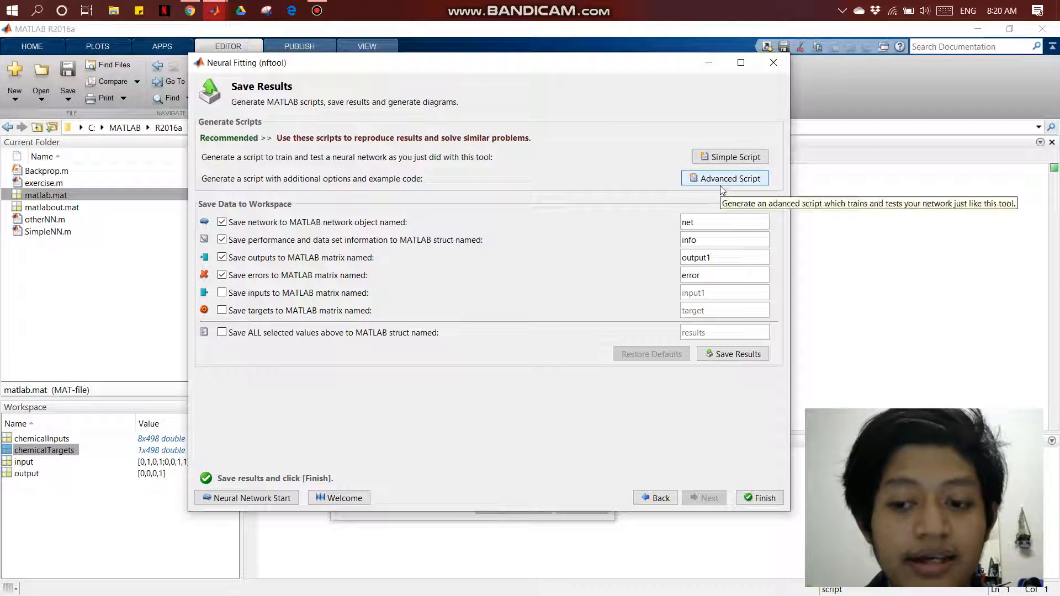
left_click(720, 180)
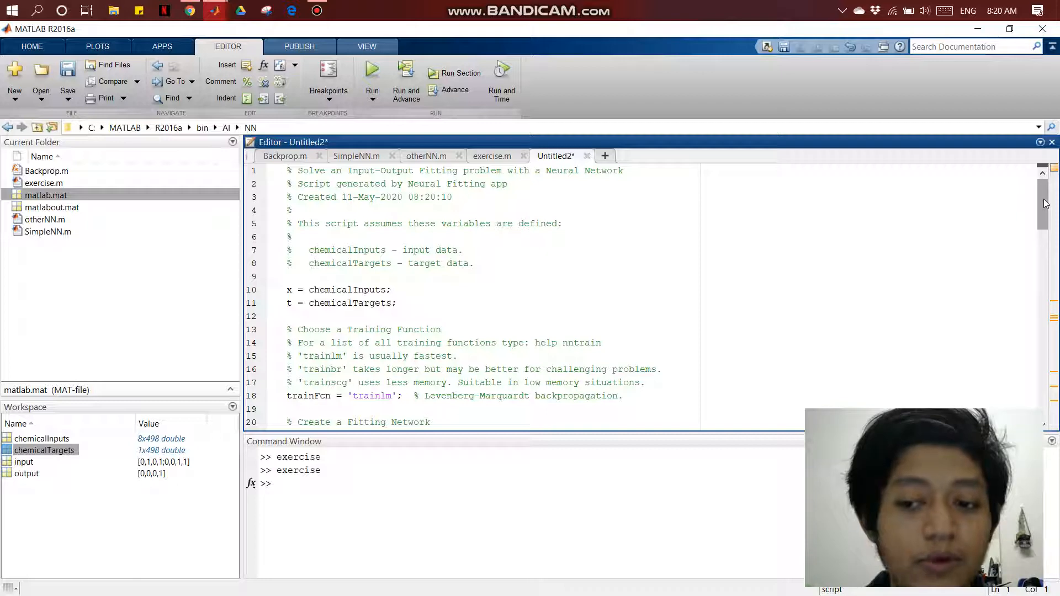
left_click_drag(1043, 203, 1055, 385)
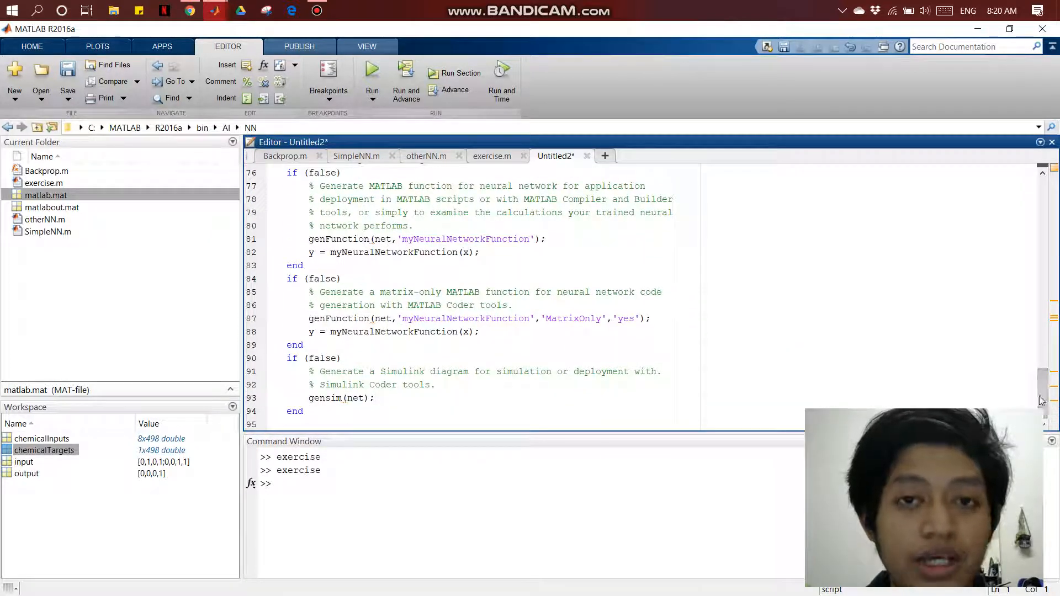
left_click(323, 11)
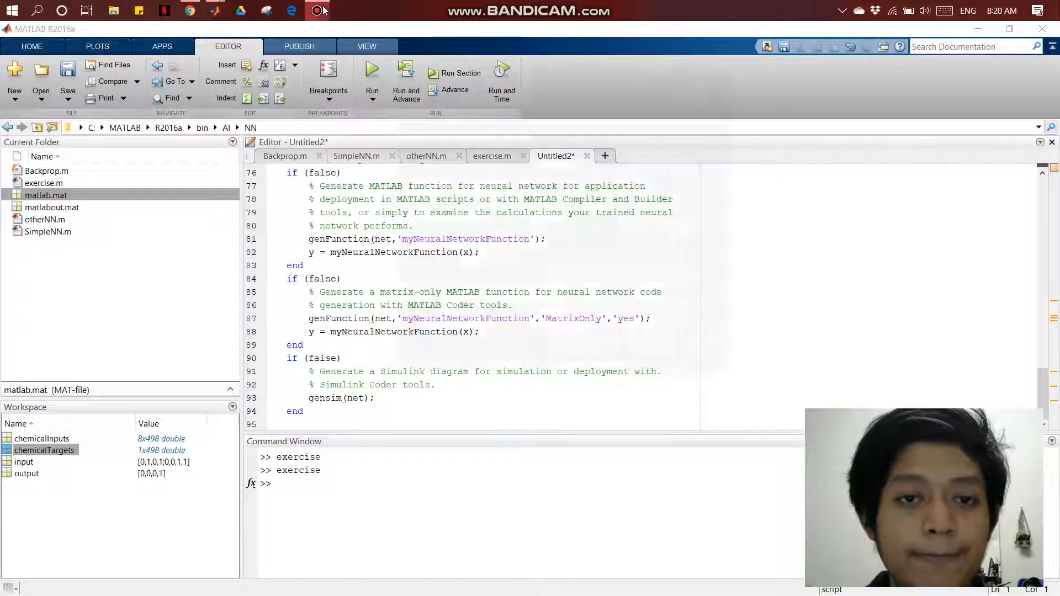